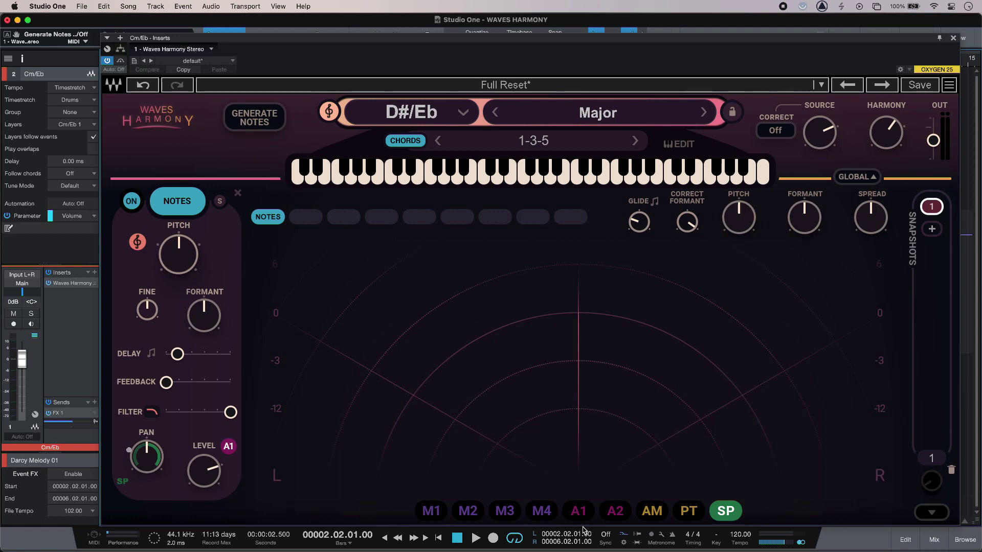
Play the vocal from the song start to audition it, including with the chord harmonies
key(Home)
key(space)
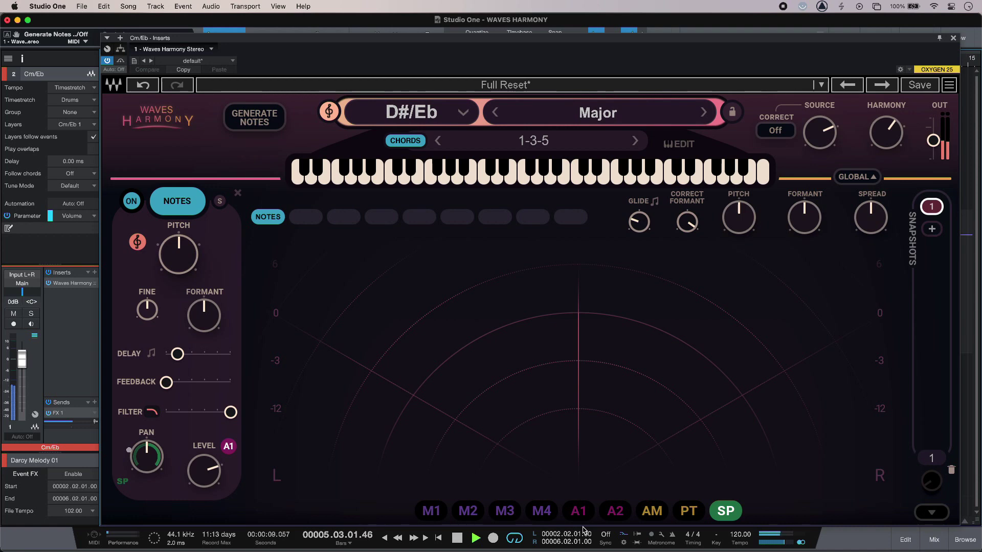
key(space)
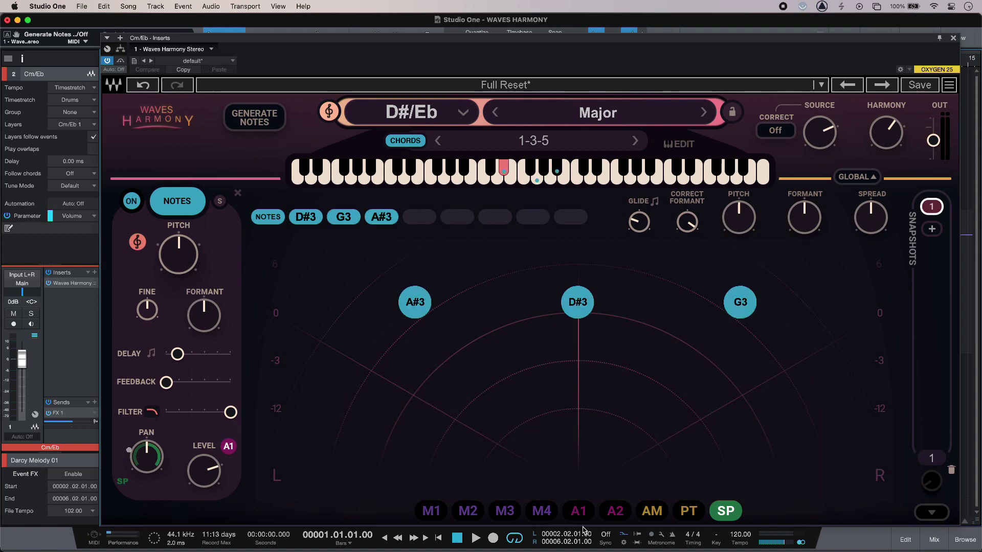
key(space)
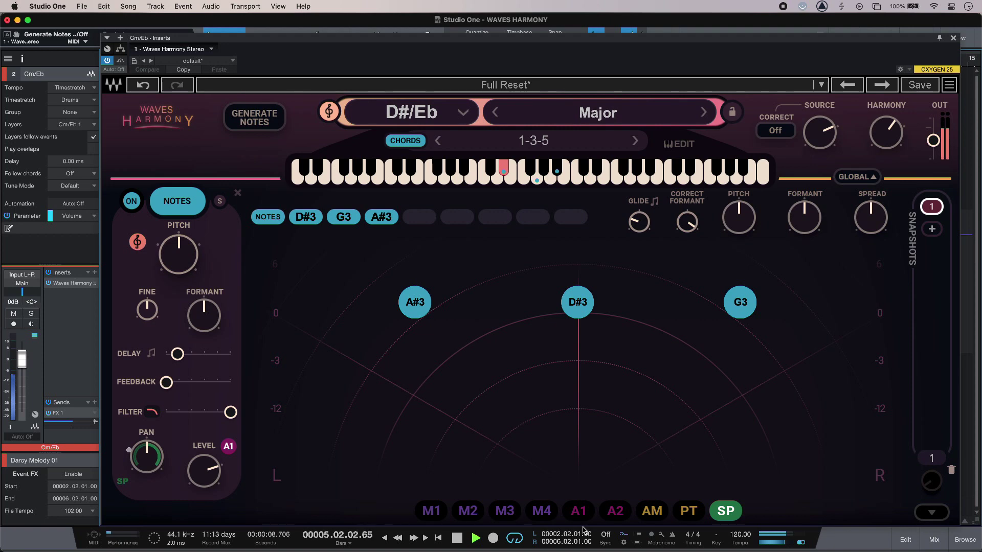
key(space)
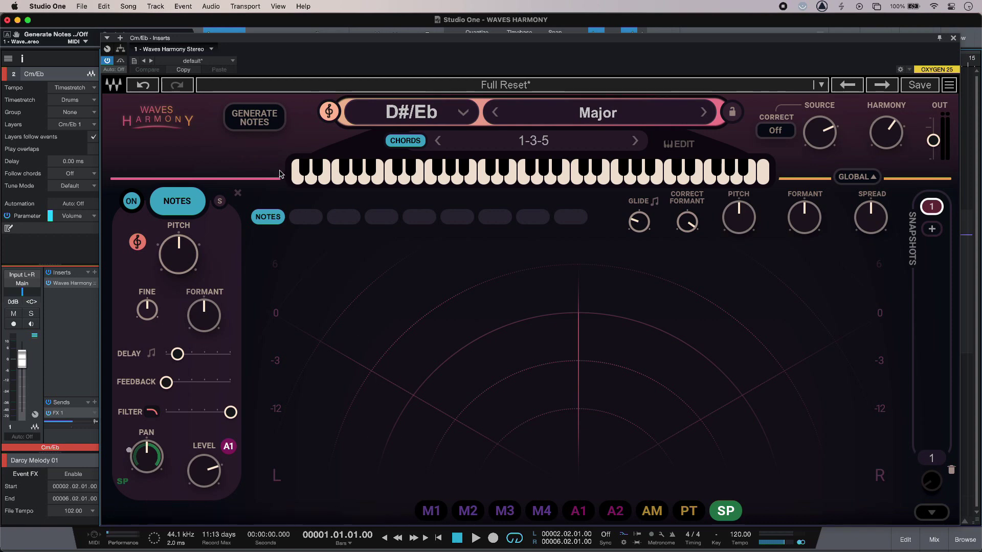
Enable GENERATE NOTES and play back to hear the automatically generated harmony notes
click(267, 128)
key(space)
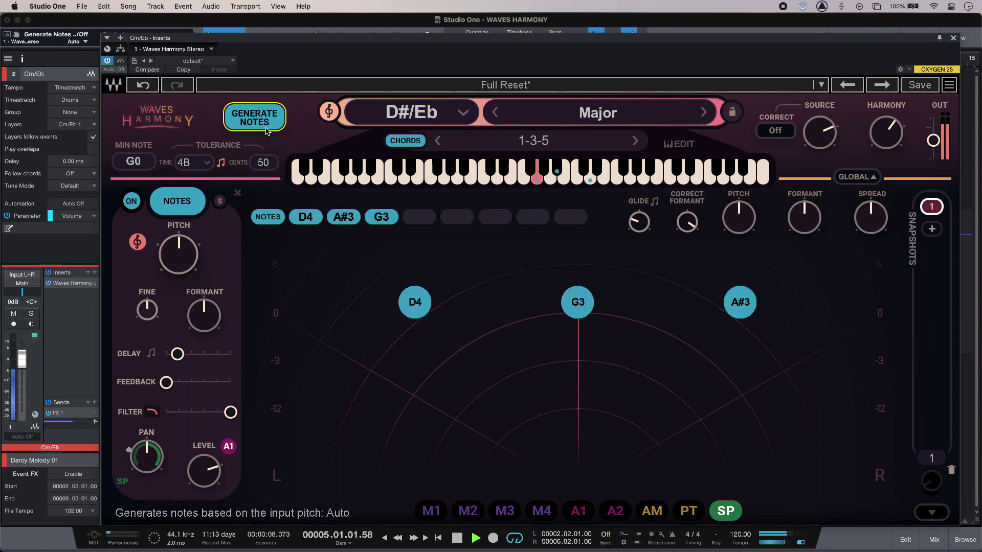
key(space)
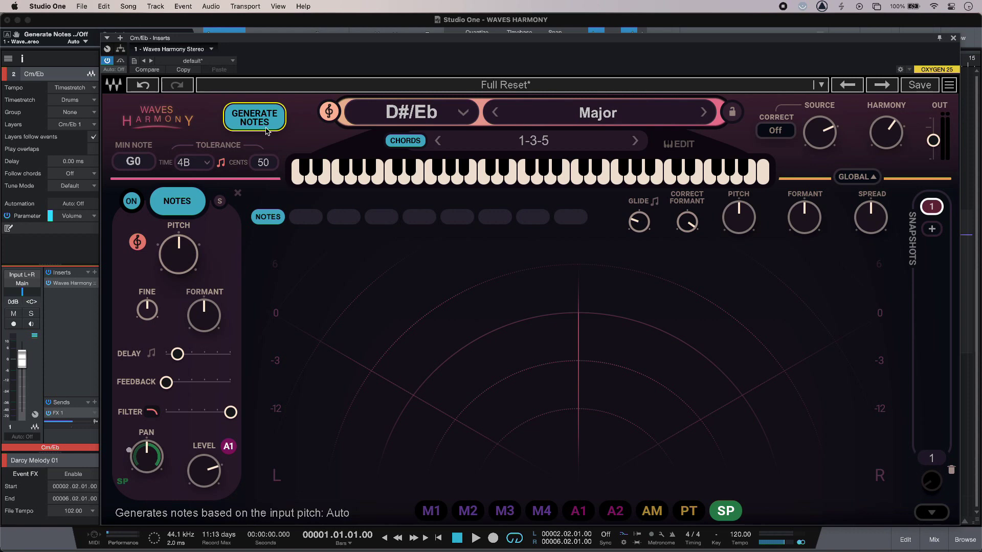
Switch off GENERATE NOTES and add a harmony voice at the canvas centre
click(266, 131)
click(578, 356)
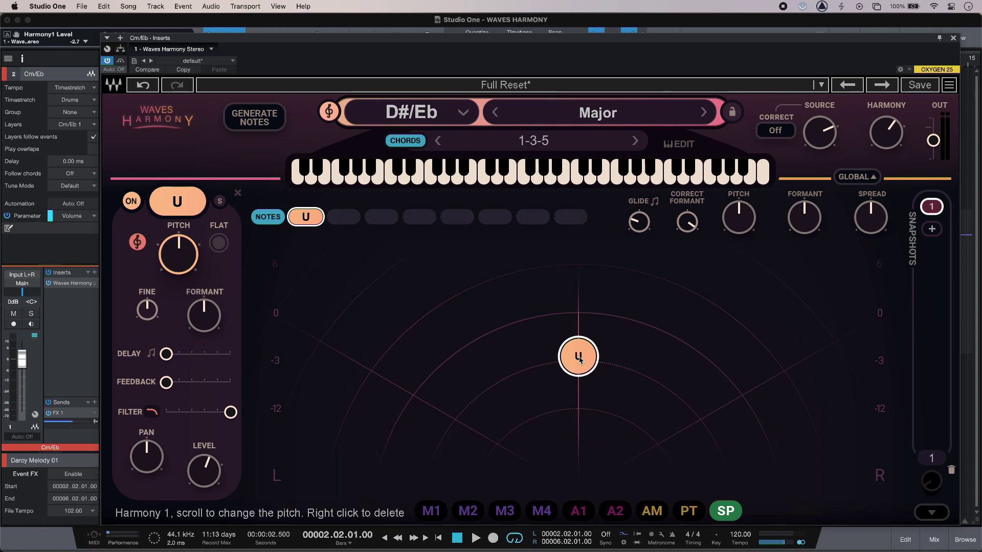
key(space)
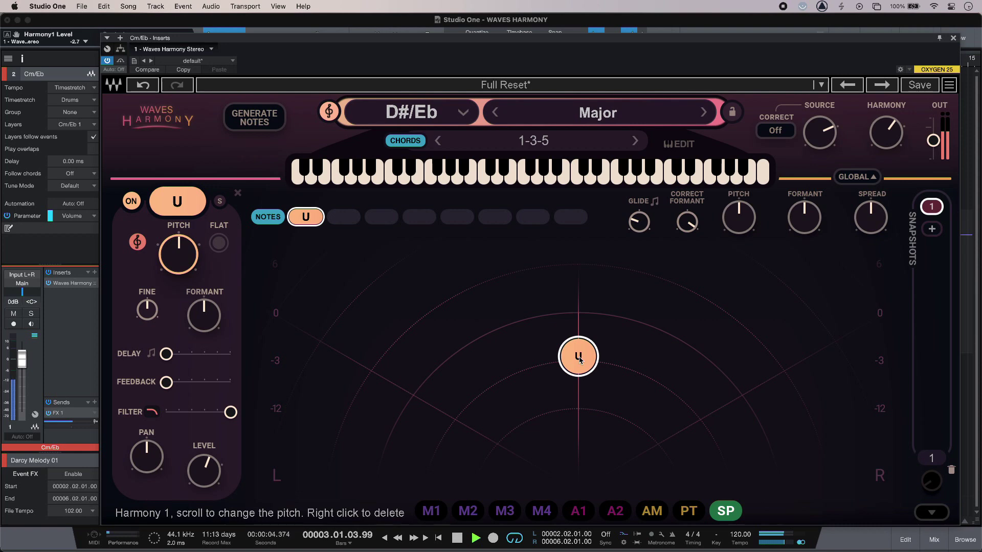
key(space)
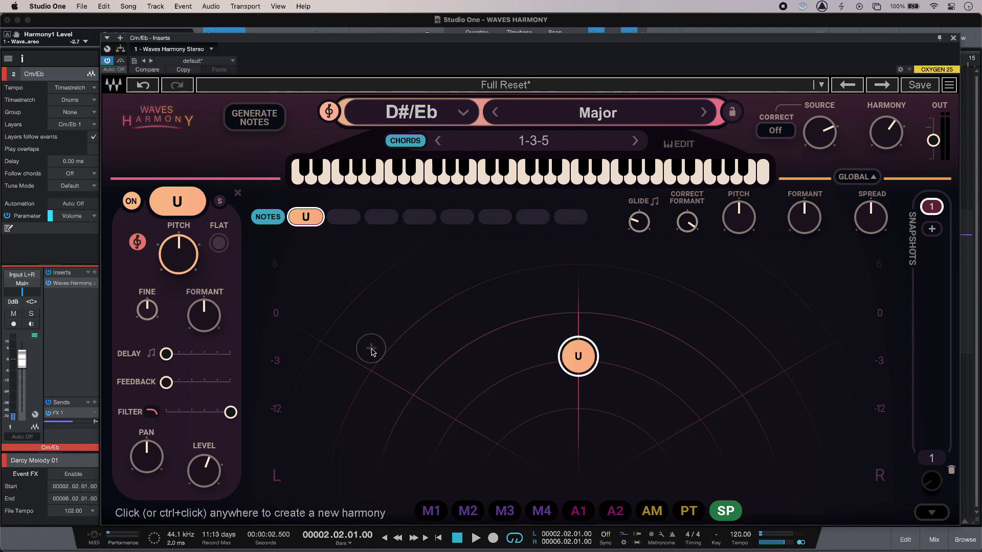
Lower the new harmony voice's pitch to -4 semitones while listening
key(space)
drag(178, 255, 179, 276)
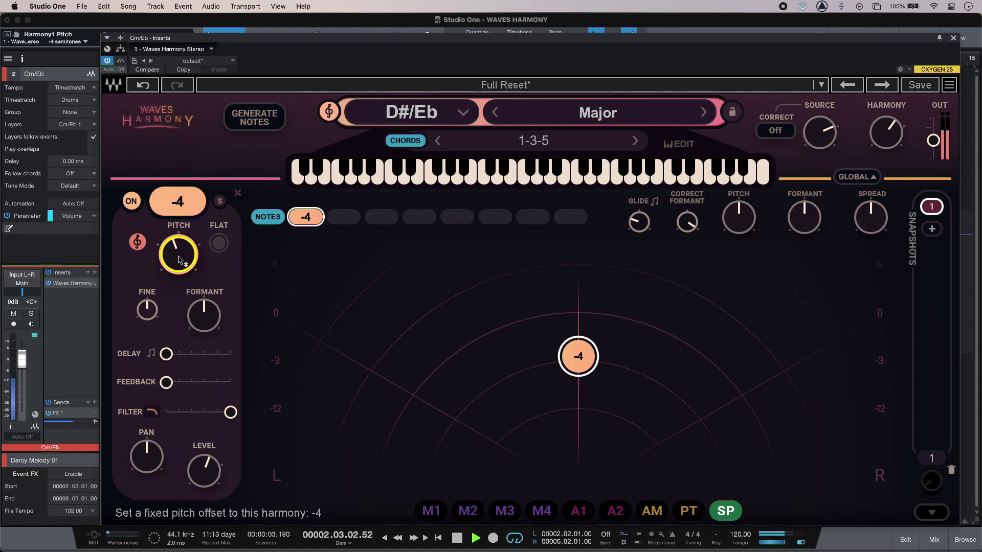
key(space)
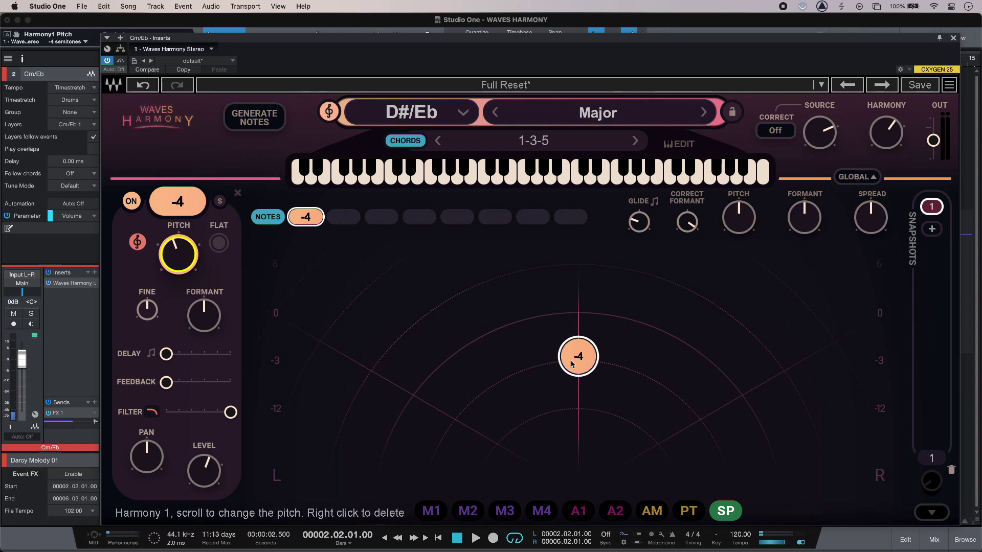
Pan the -4 voice to the far left and lower its level slightly
drag(574, 364, 385, 356)
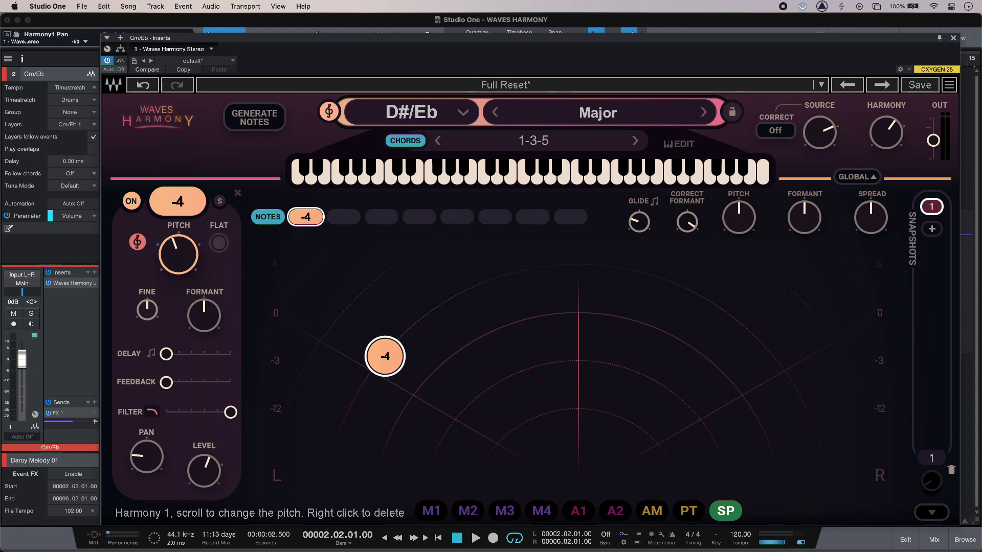
key(space)
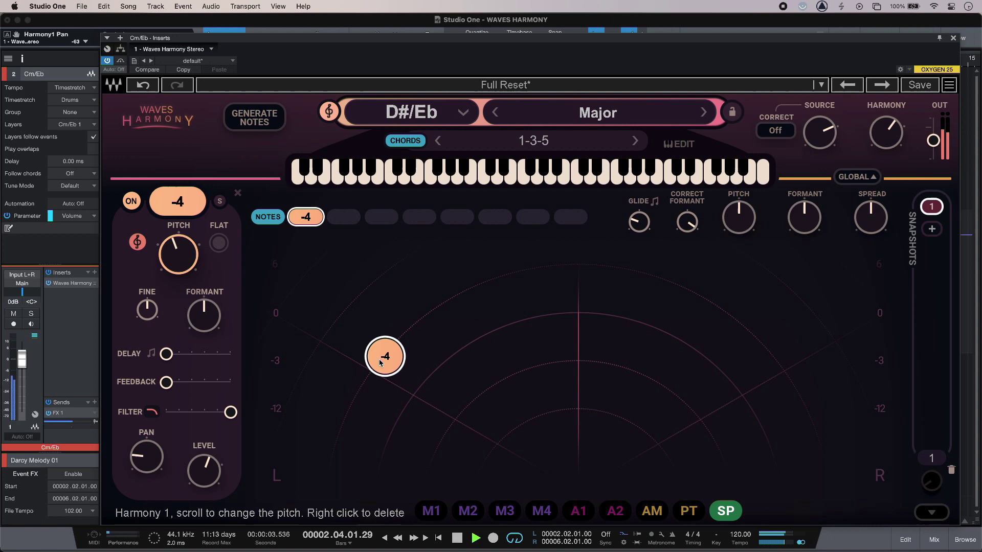
mouse_move(381, 363)
mouse_down()
mouse_move(776, 365)
mouse_move(462, 358)
mouse_move(382, 330)
mouse_move(384, 290)
mouse_move(379, 370)
mouse_up()
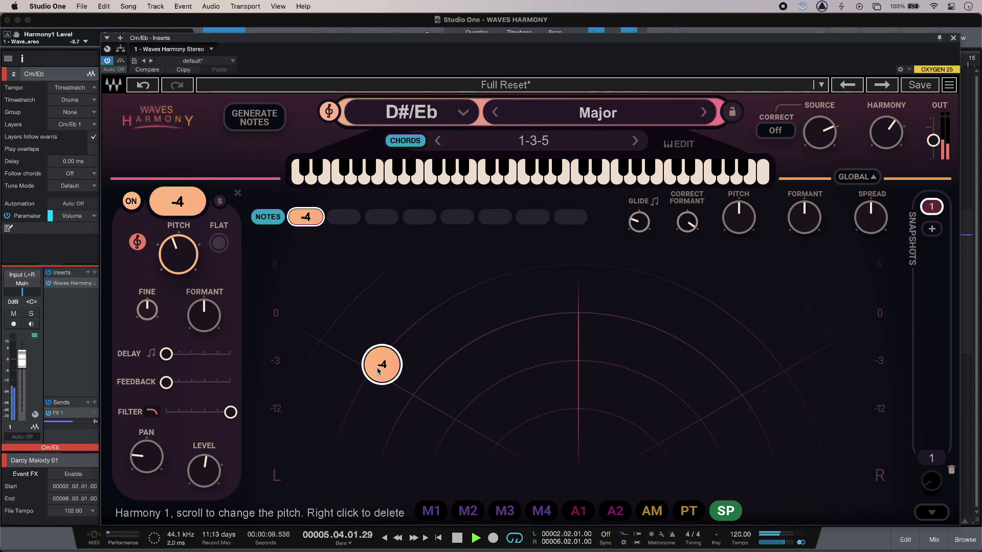
key(space)
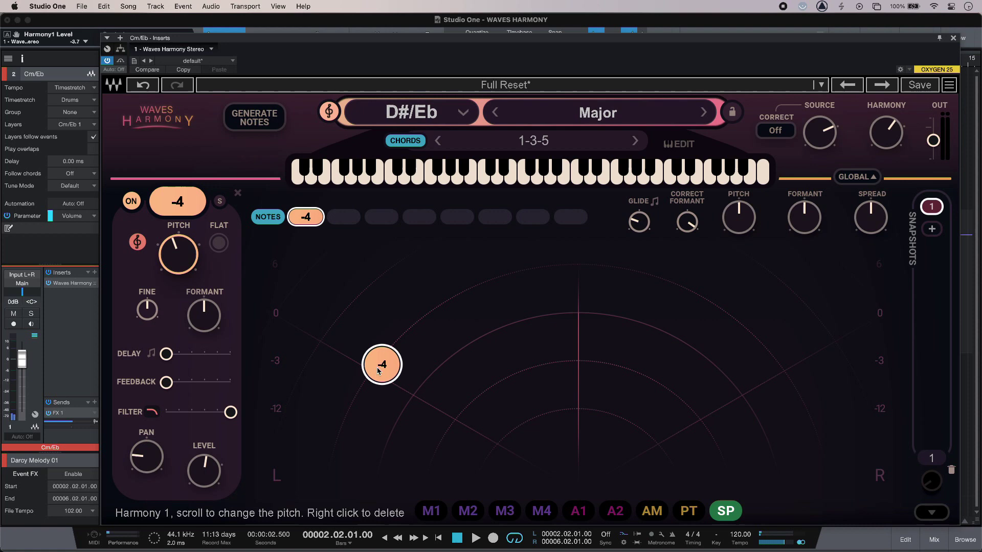
Add a right-side harmony voice pitched at +3 semitones and audition both voices
click(766, 368)
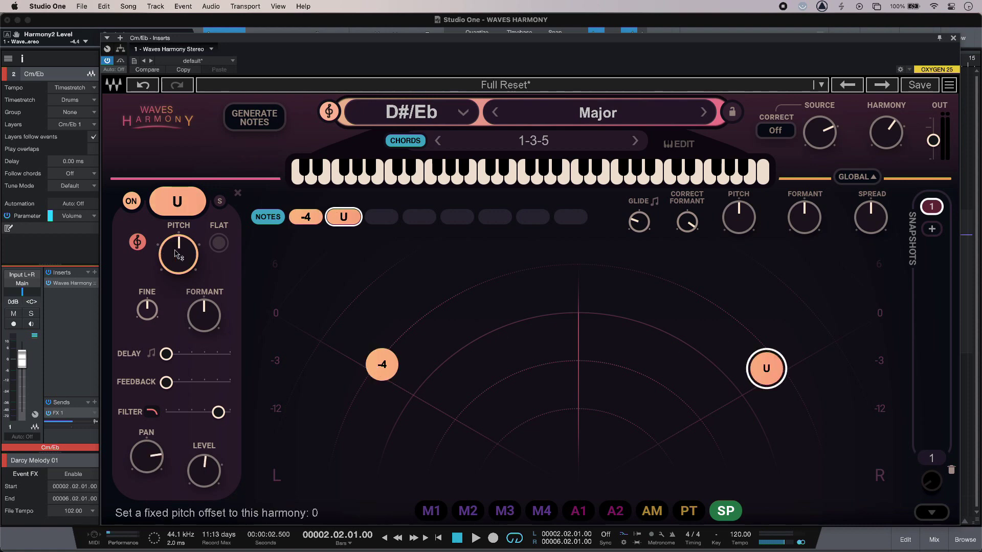
drag(178, 254, 178, 242)
key(space)
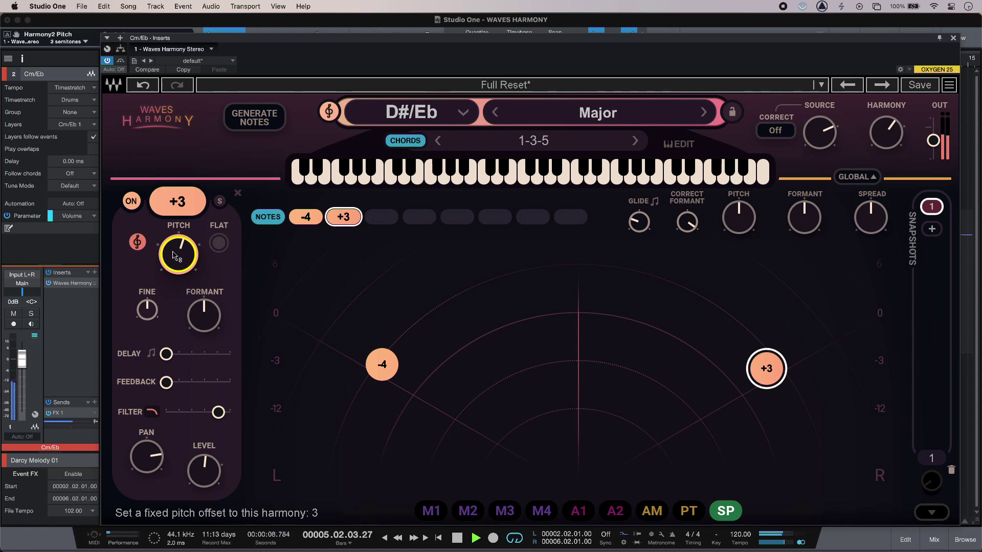
key(space)
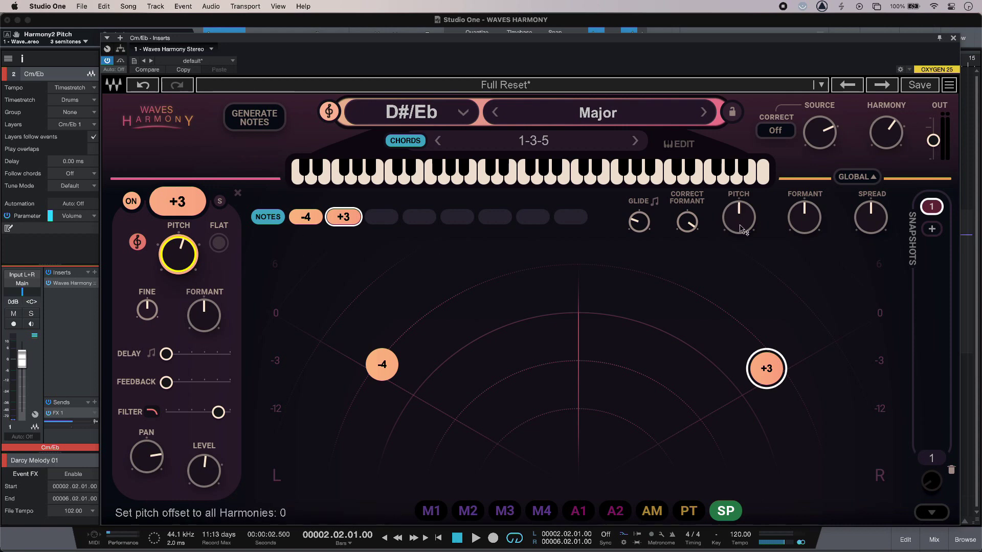
Turn SOURCE fully down, nudge HARMONY up, and lengthen GLIDE to 48 ms
drag(823, 132, 825, 184)
drag(890, 137, 890, 133)
key(space)
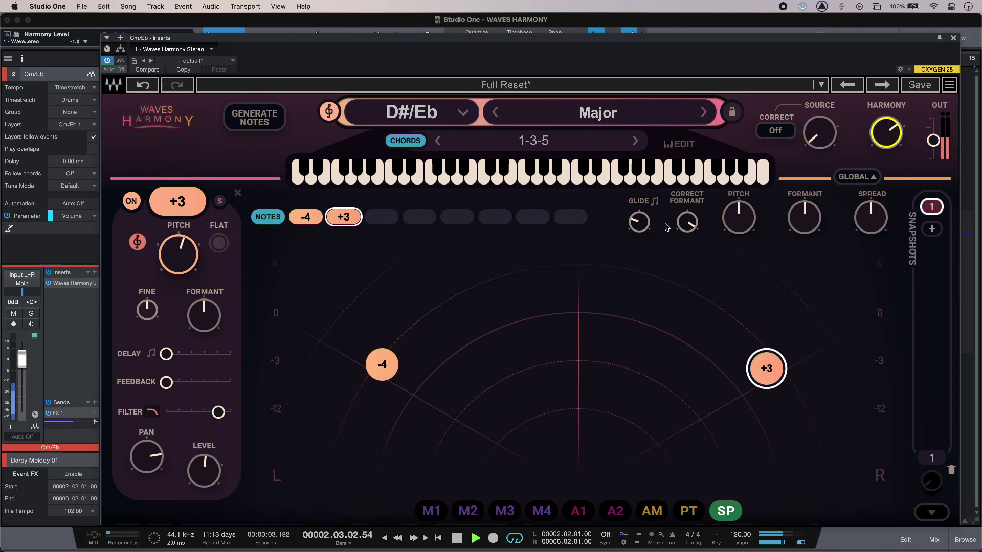
mouse_move(640, 225)
mouse_down()
mouse_move(641, 169)
mouse_move(640, 207)
mouse_up()
key(space)
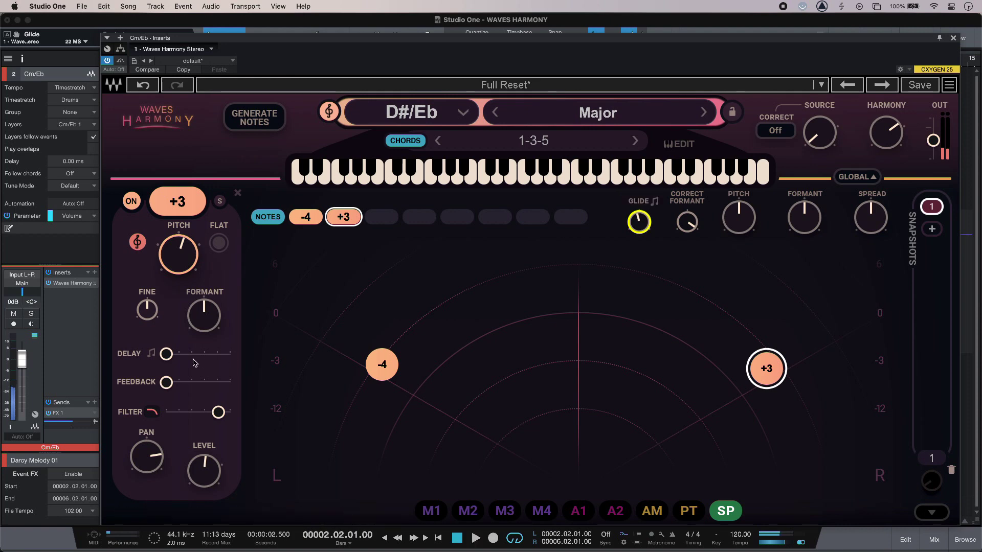
Add delay to the +3 voice and sweep its filter cutoff, leaving it at 20000 Hz
drag(166, 356, 201, 356)
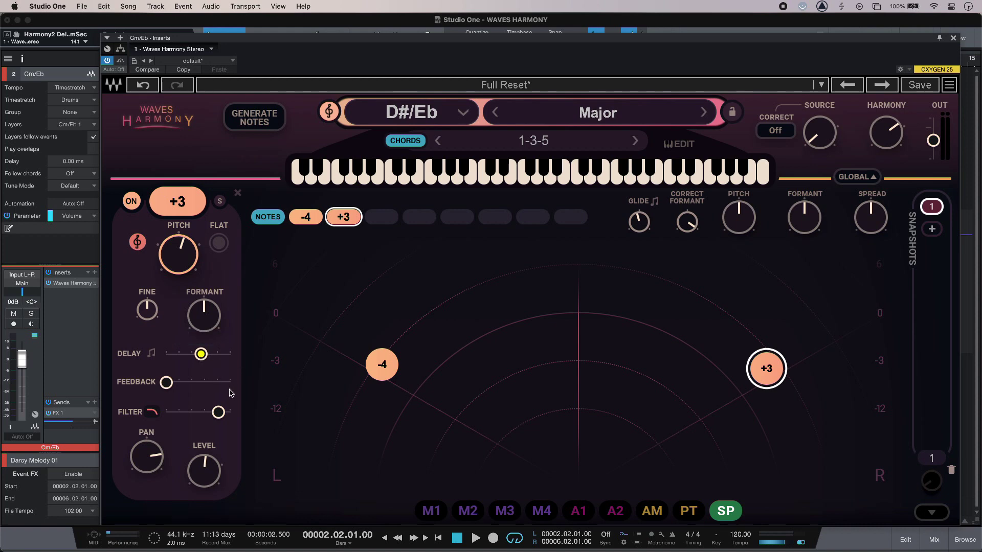
mouse_move(218, 412)
mouse_down()
mouse_move(231, 415)
mouse_move(181, 412)
mouse_move(238, 413)
mouse_up()
mouse_move(231, 416)
key(space)
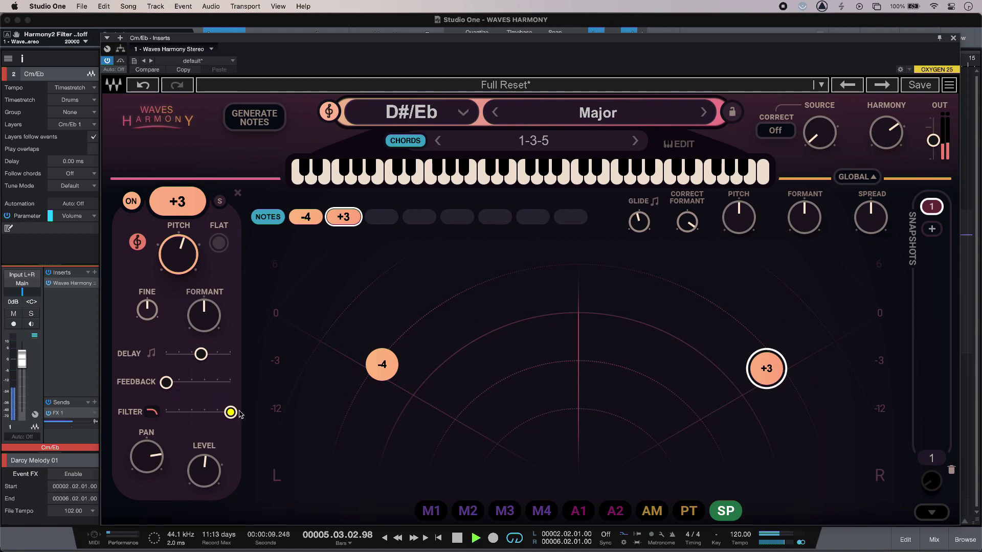
key(space)
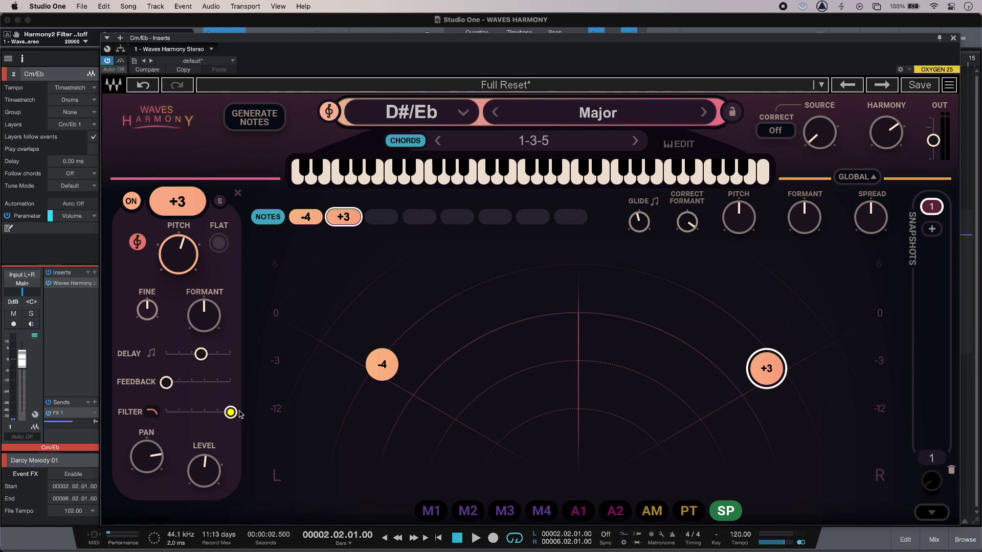
Reset the +3 voice's delay to 0 ms and raise SOURCE back to -1.2 dB
drag(201, 354, 166, 354)
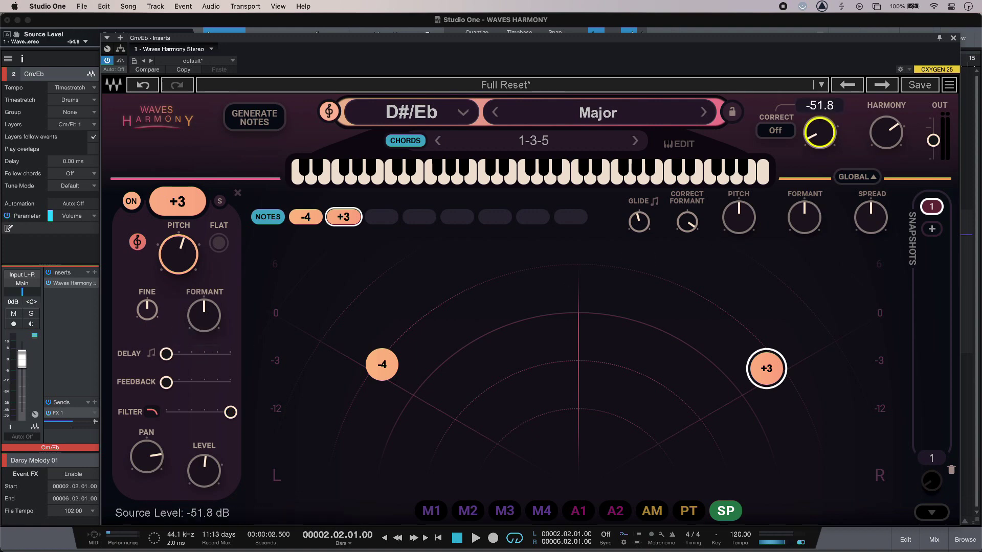
drag(819, 134, 819, 111)
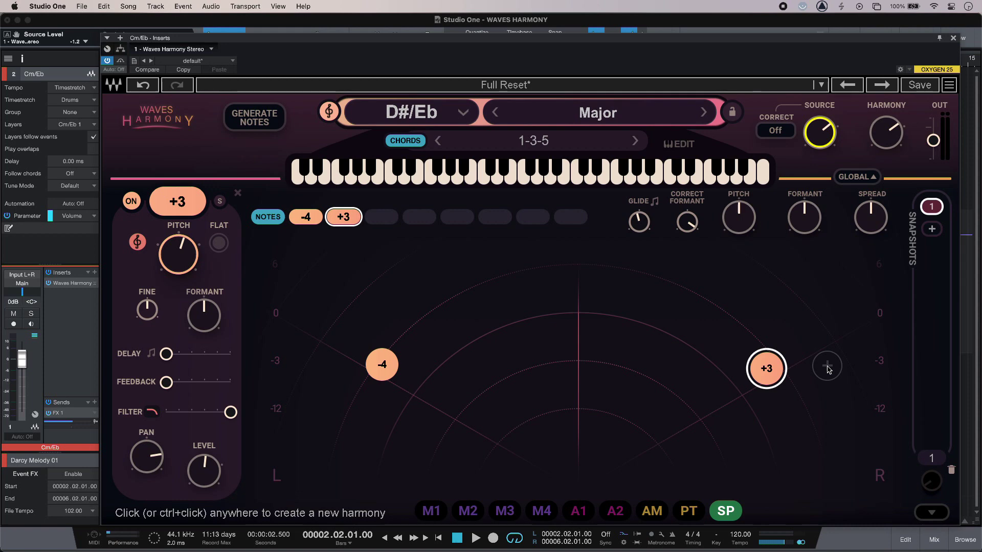
click(121, 61)
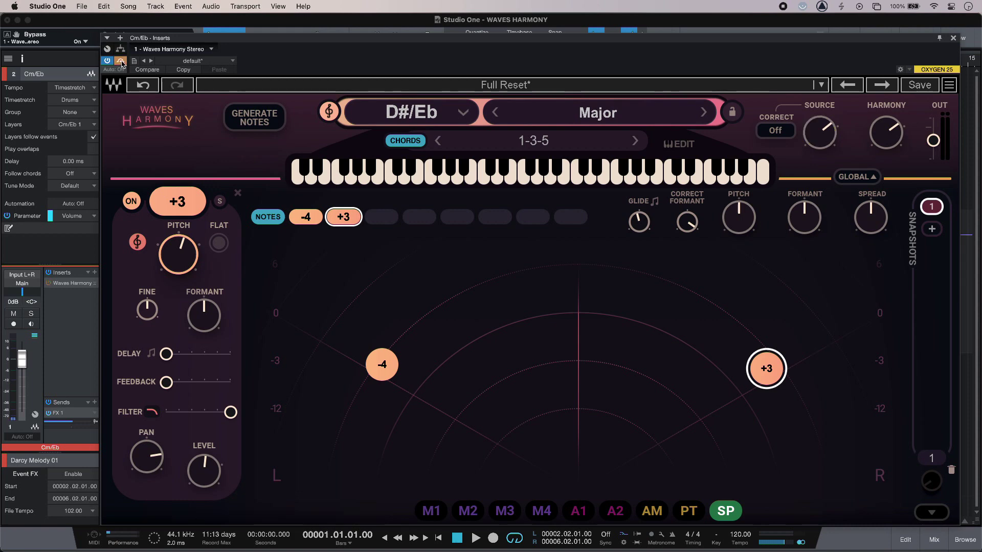
key(space)
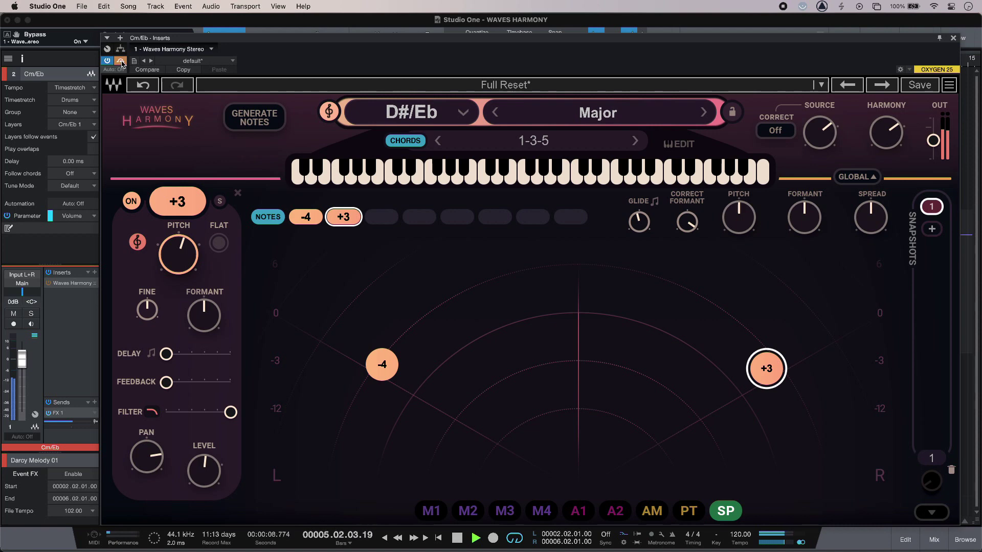
click(120, 61)
key(space)
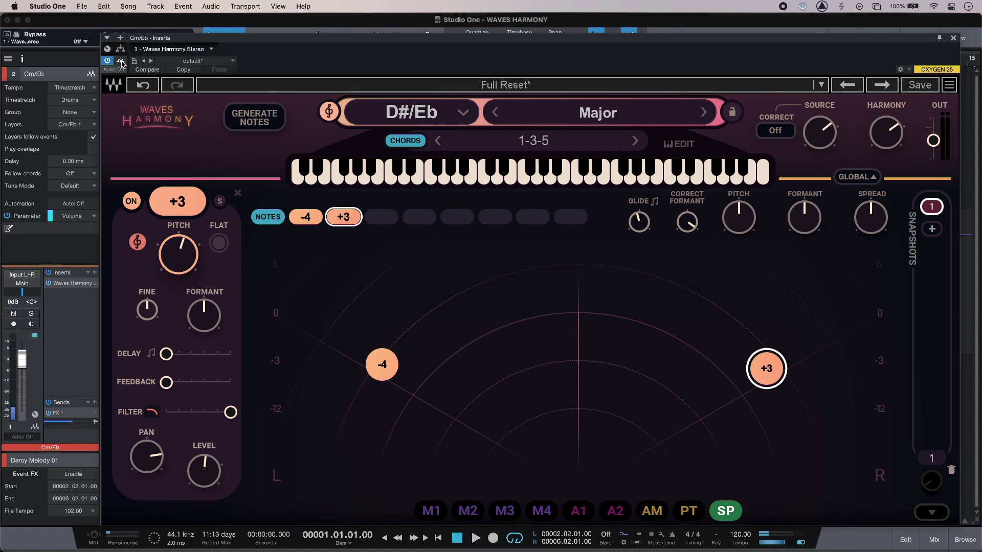